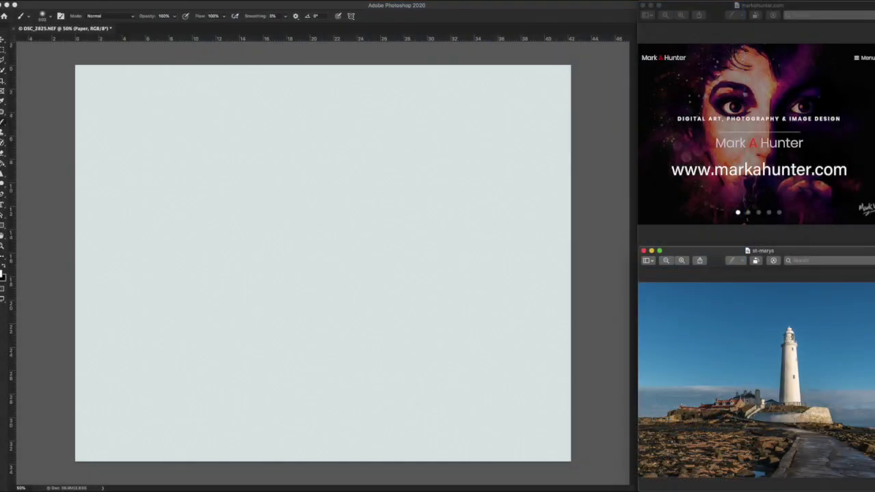
# Step: Outline the lighthouse tower's sides and domed top, adding the gallery and lantern
pyautogui.moveTo(373, 166); pyautogui.dragTo(346, 305)
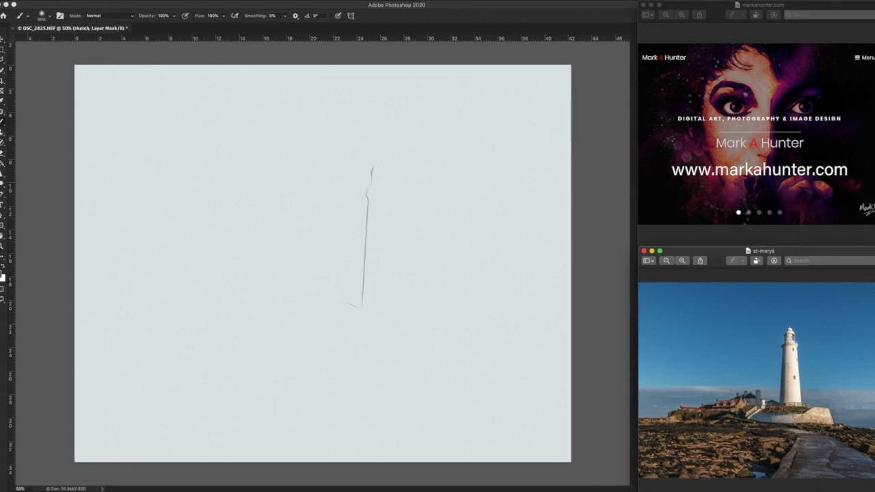
pyautogui.moveTo(372, 167)
pyautogui.mouseDown()
pyautogui.moveTo(398, 198)
pyautogui.moveTo(407, 308)
pyautogui.mouseUp()
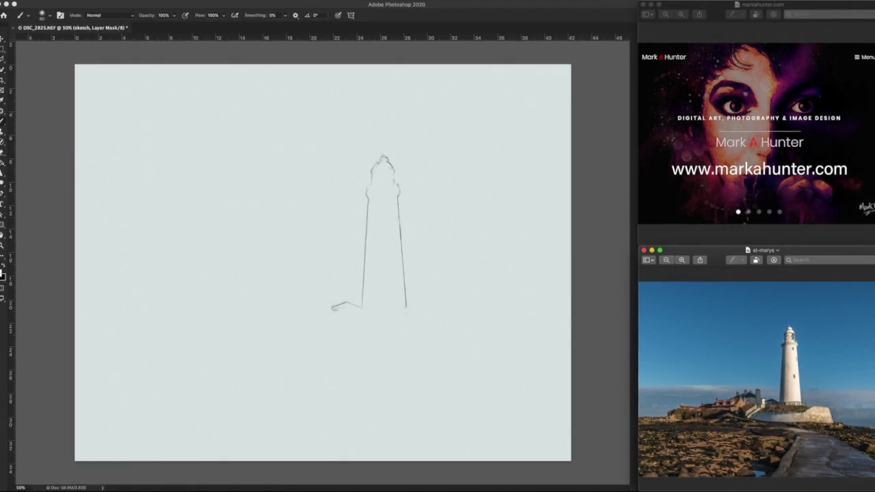
pyautogui.moveTo(367, 188); pyautogui.dragTo(399, 187)
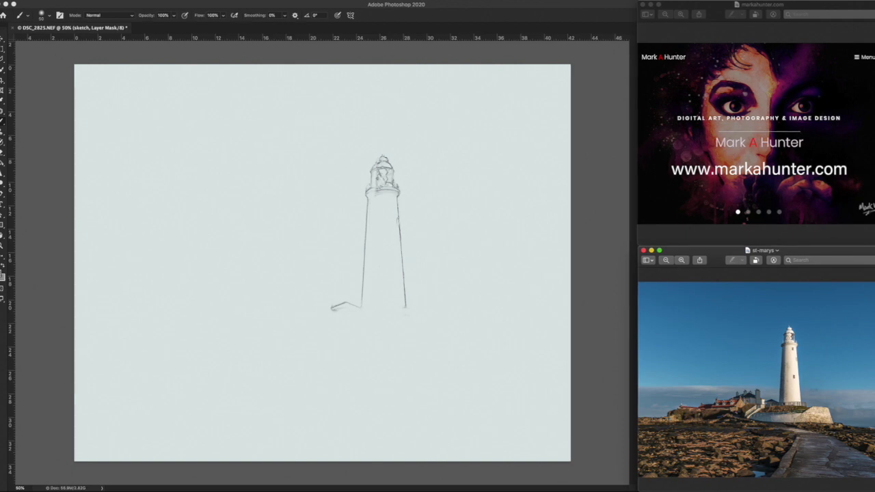
# Step: Darken the lantern, add small tower windows, and sketch a low building at the base
pyautogui.moveTo(377, 167); pyautogui.dragTo(391, 203)
pyautogui.moveTo(391, 254); pyautogui.dragTo(392, 261)
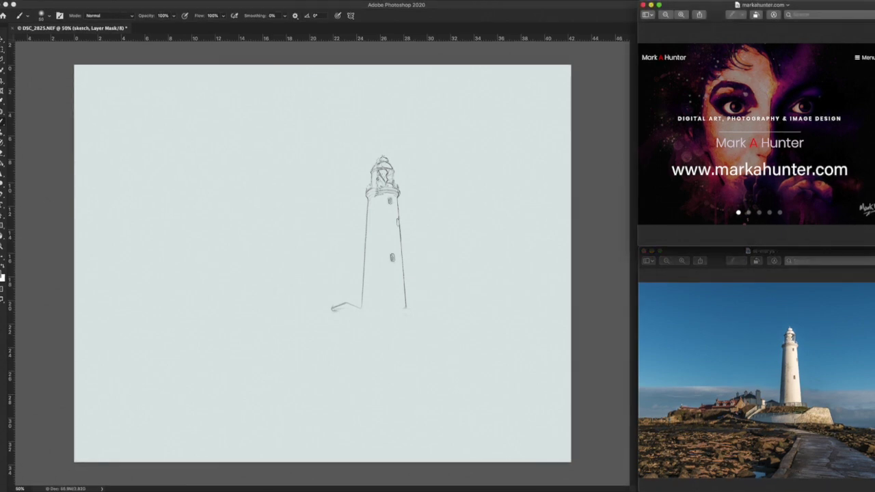
pyautogui.moveTo(258, 303); pyautogui.dragTo(327, 301)
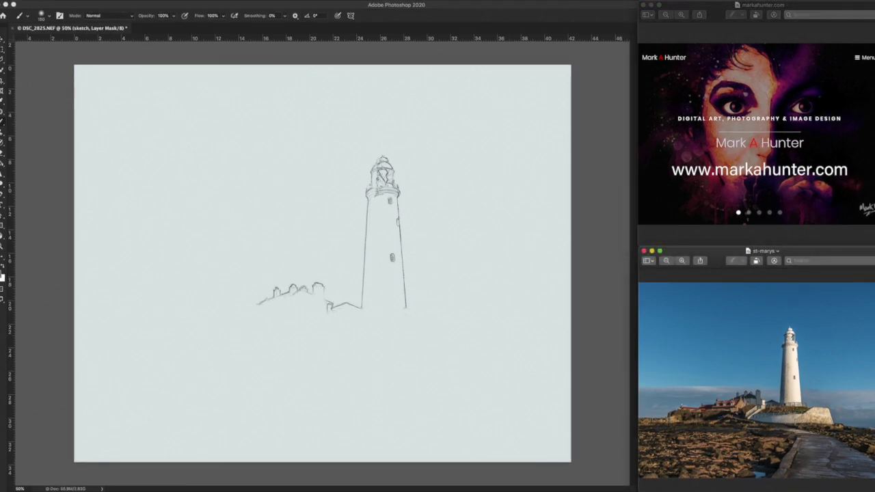
# Step: Extend the ground line and low-building rooftops far left of the lighthouse base
pyautogui.moveTo(257, 303); pyautogui.dragTo(134, 336)
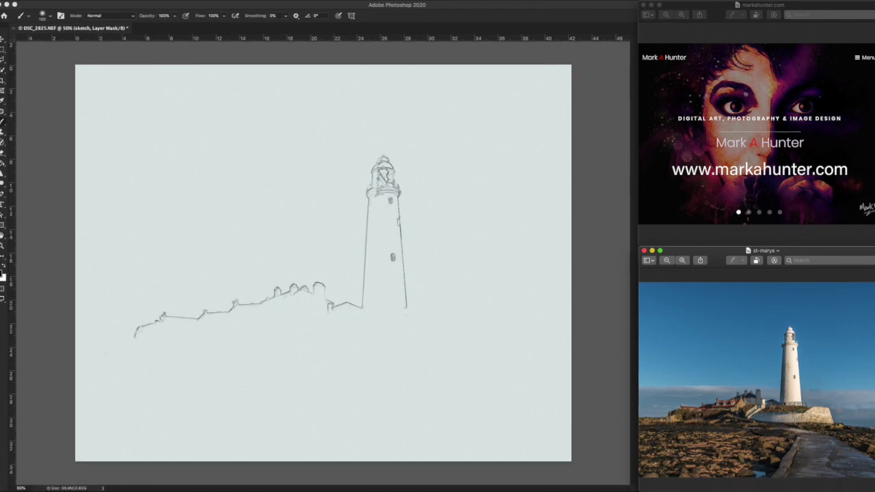